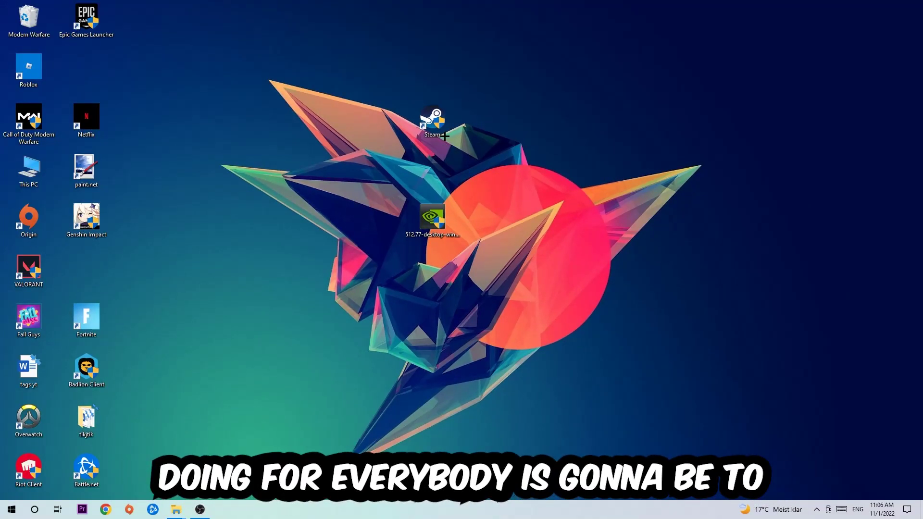
- Open Task Manager from the taskbar's shortcut menu
right_click(398, 512)
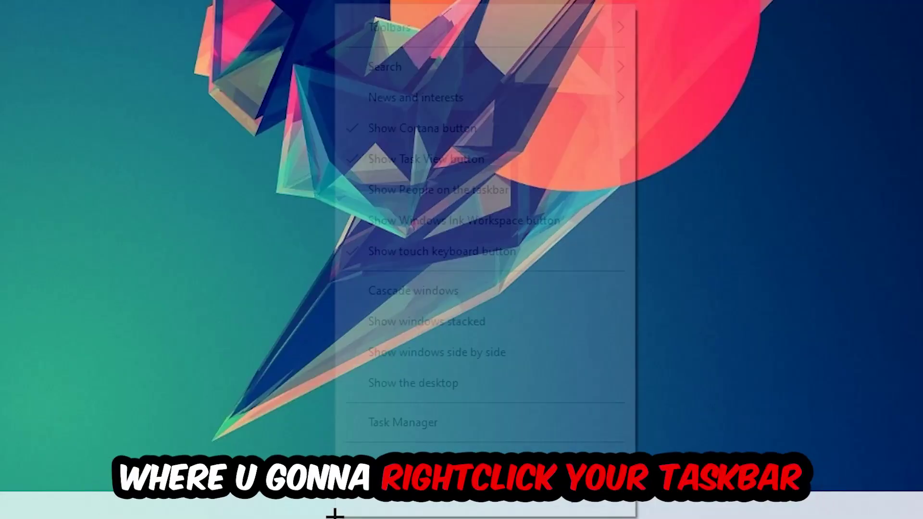
click(447, 491)
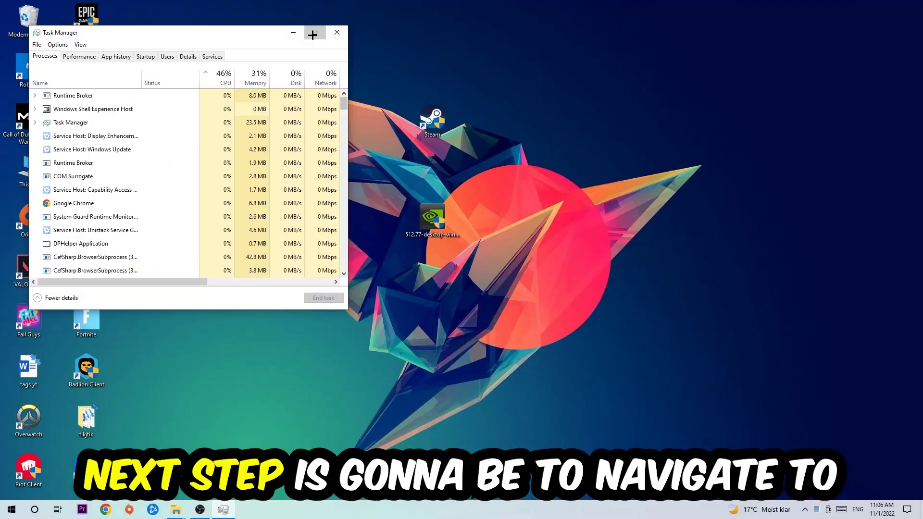
- Maximize Task Manager and bring up the End task menu for the Google Chrome process
click(313, 31)
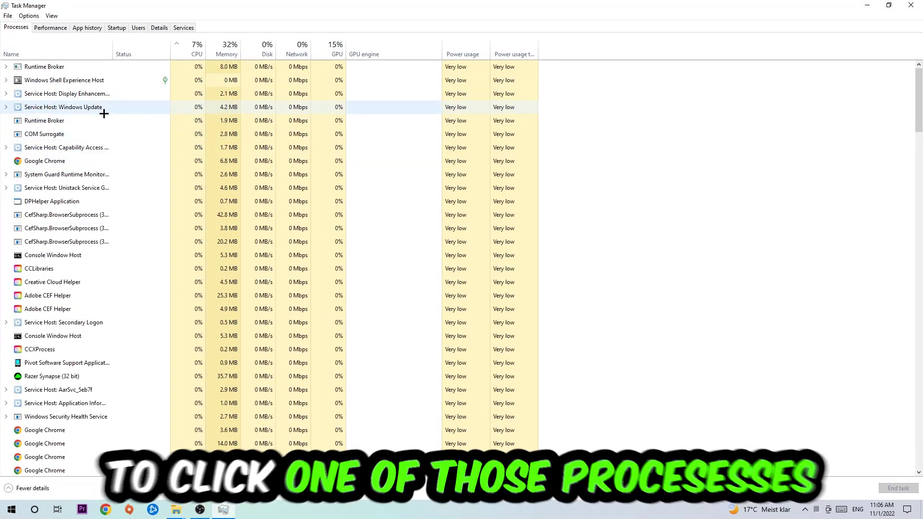
click(237, 161)
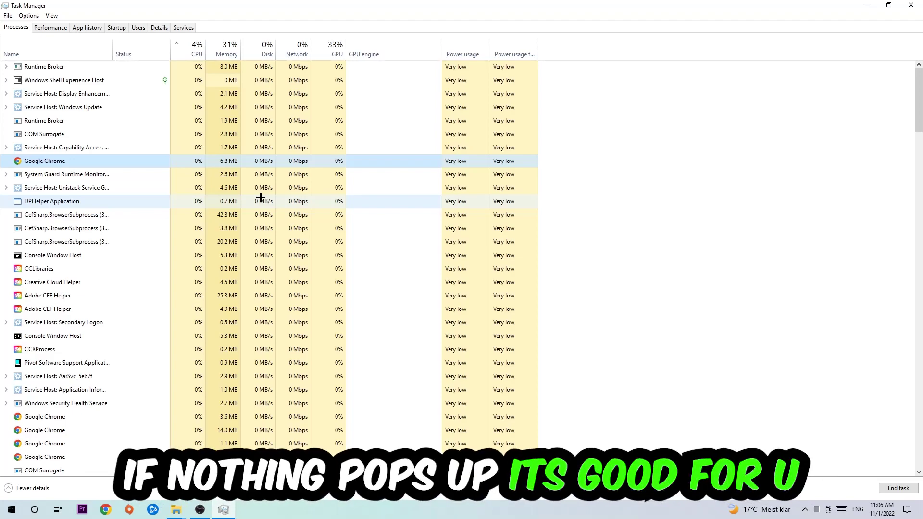
right_click(114, 161)
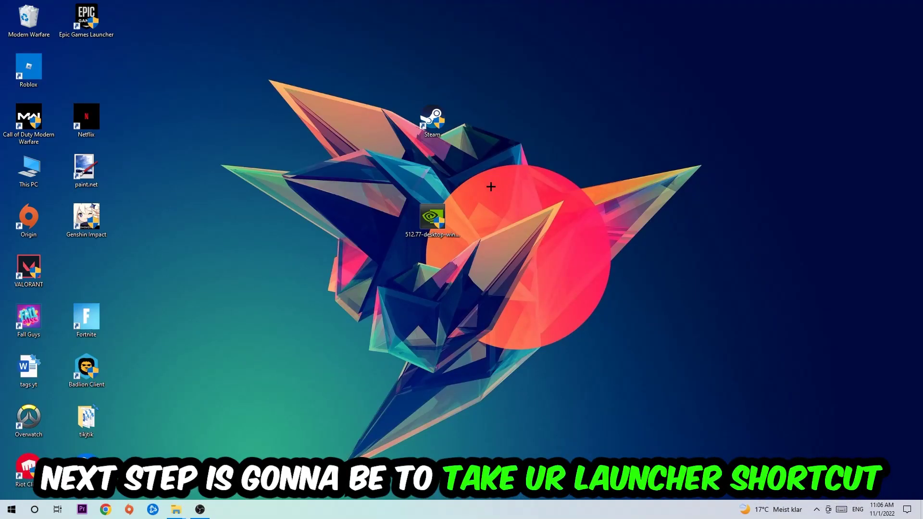
- Reposition the Steam shortcut on the desktop and launch Steam from its menu
drag(438, 134, 552, 182)
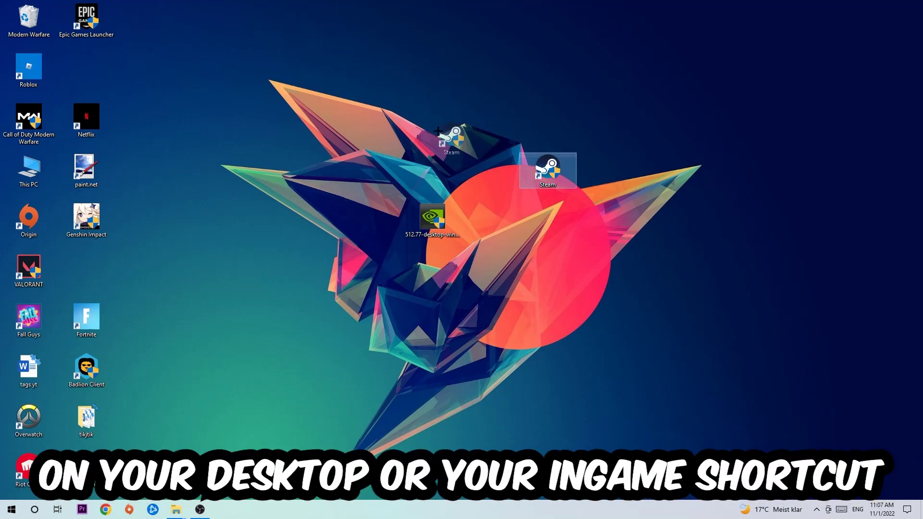
mouse_move(529, 165)
mouse_down()
mouse_move(415, 114)
mouse_move(356, 115)
mouse_up()
right_click(355, 119)
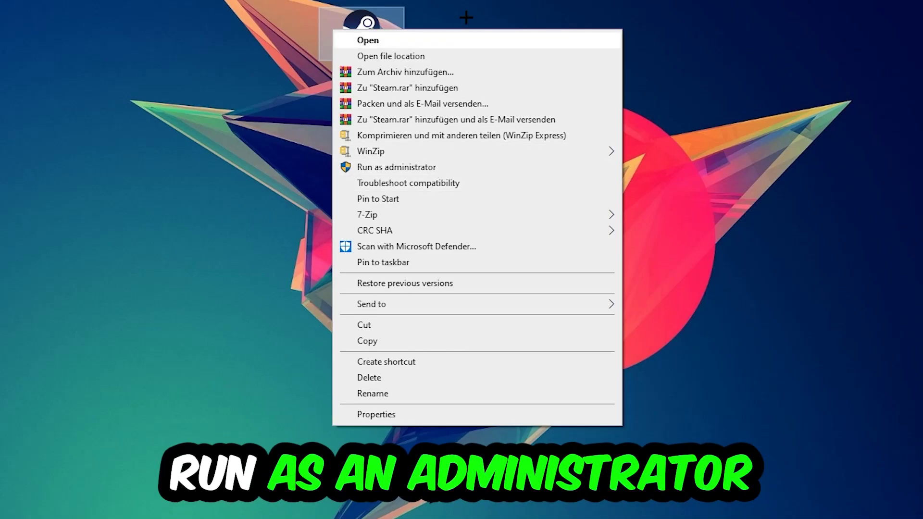
click(459, 42)
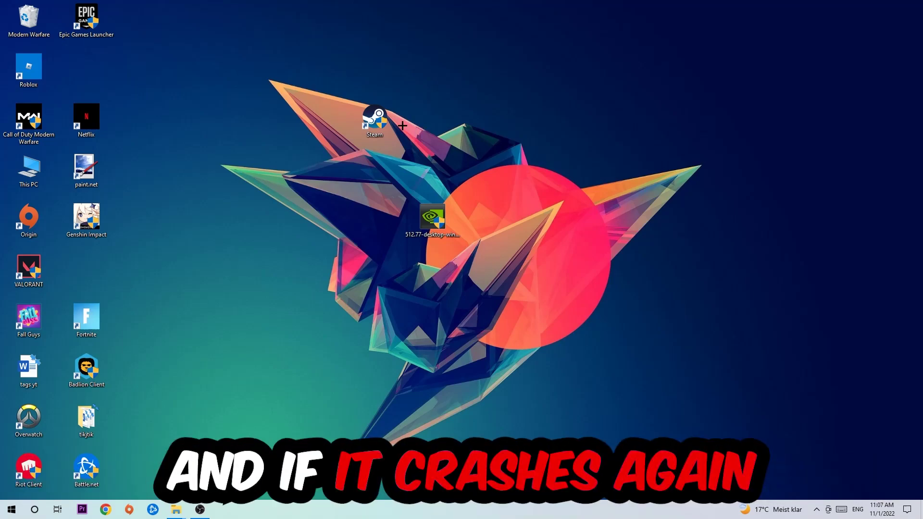
drag(375, 119, 318, 170)
- Give the Steam shortcut Windows 8 compatibility mode with Run as administrator, and apply it
right_click(300, 166)
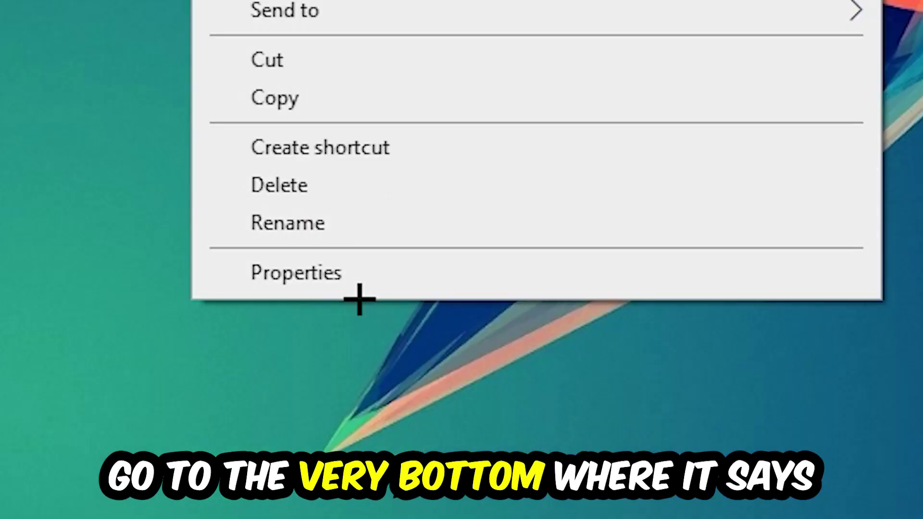
click(361, 416)
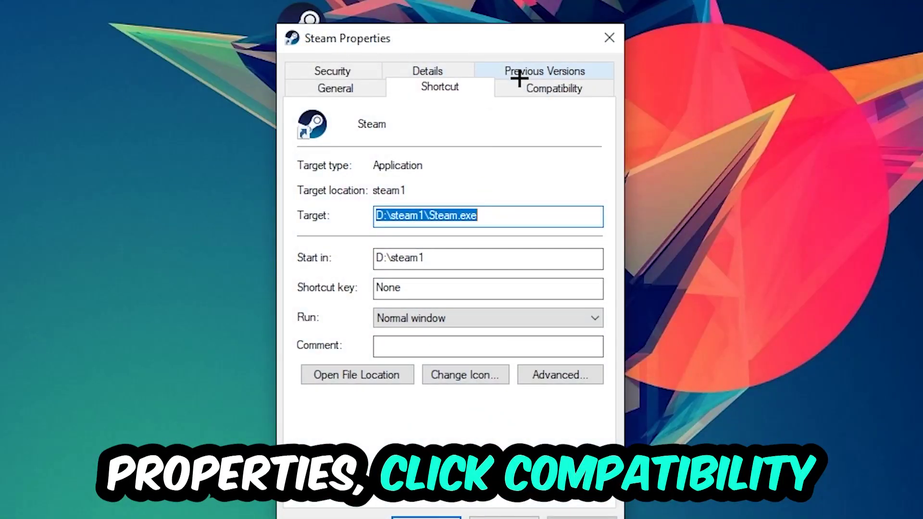
click(523, 84)
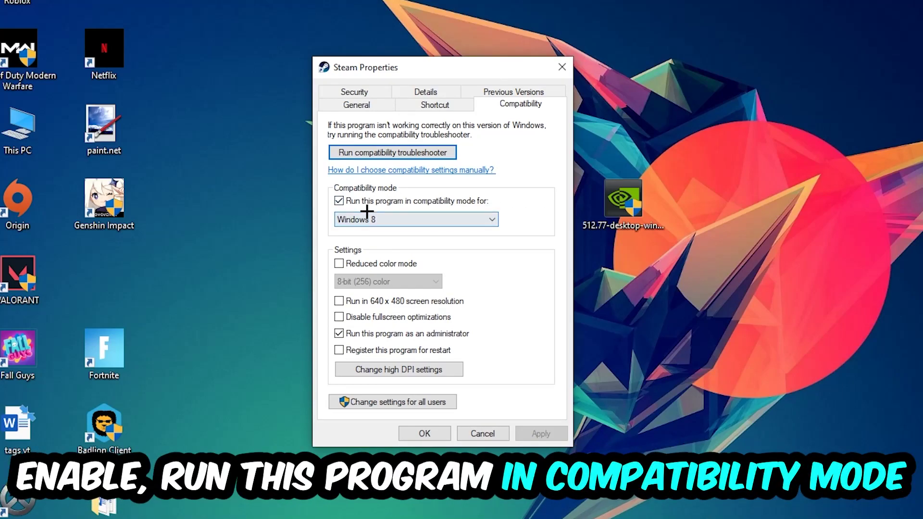
click(482, 211)
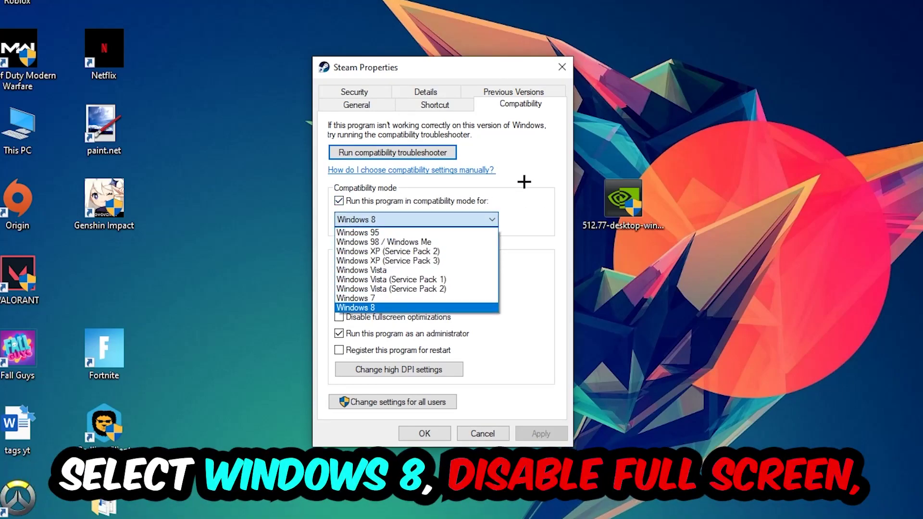
click(404, 305)
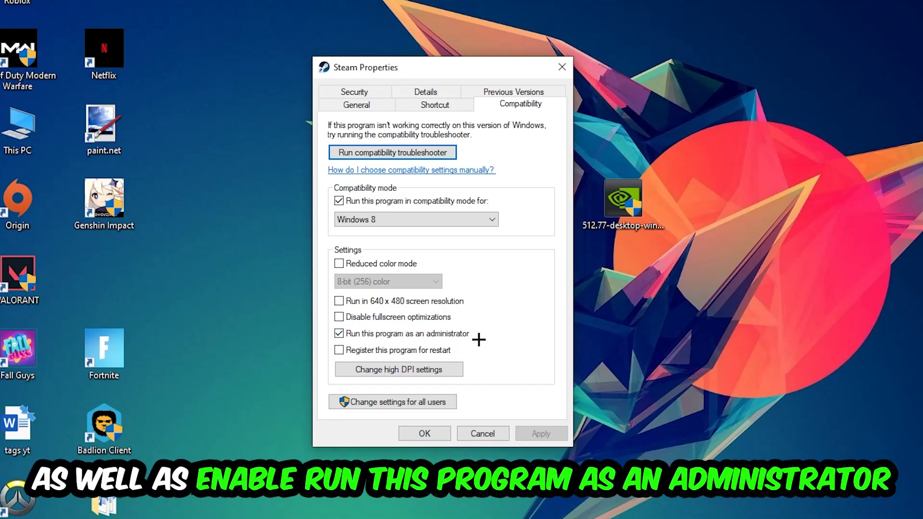
click(424, 433)
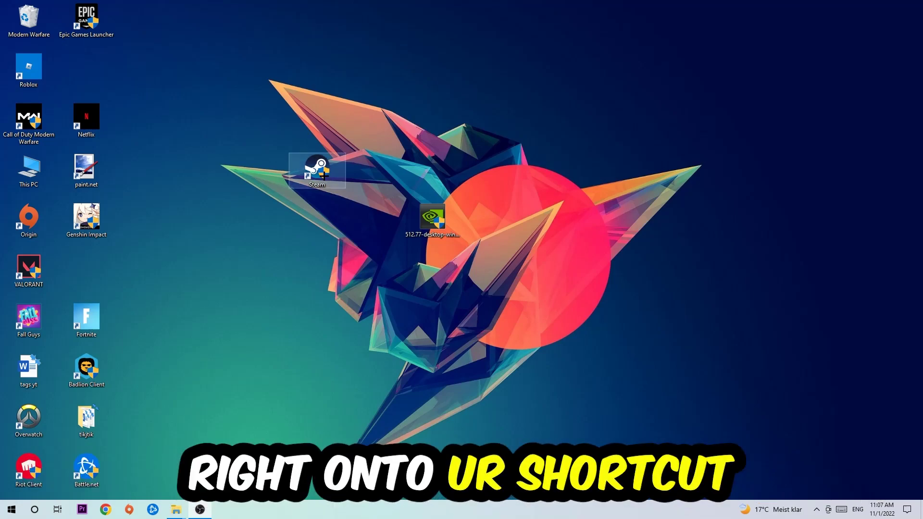
mouse_move(306, 171)
mouse_down()
mouse_move(420, 171)
mouse_move(306, 171)
mouse_up()
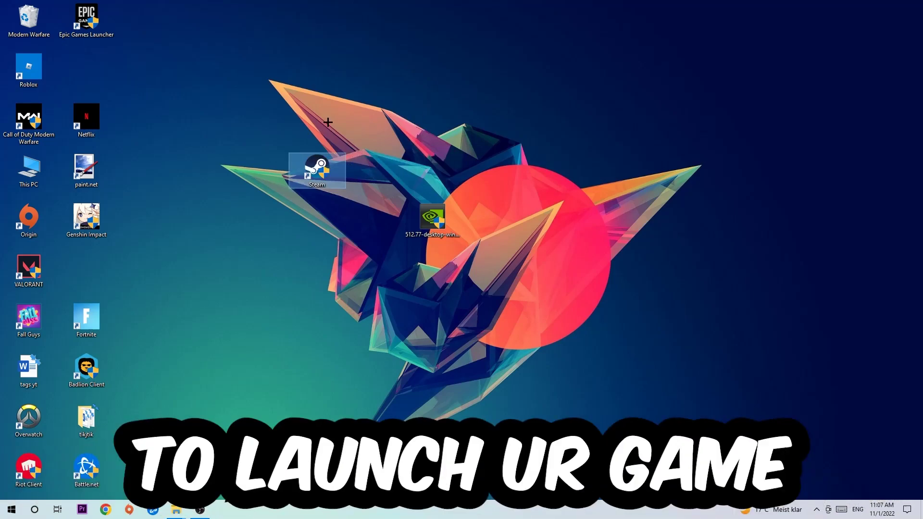